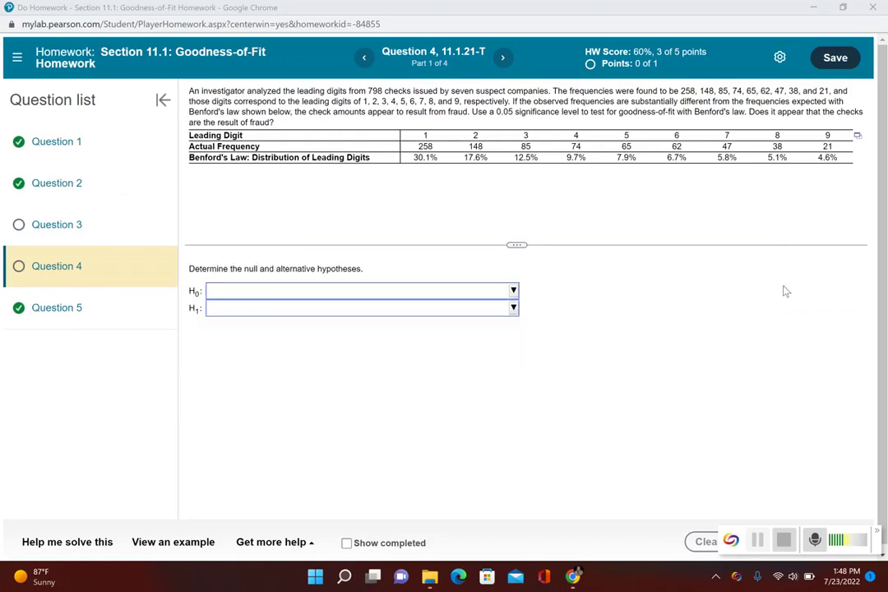
Collapse the question list so the Benford's law question on 798 checks fills the page width
click(162, 102)
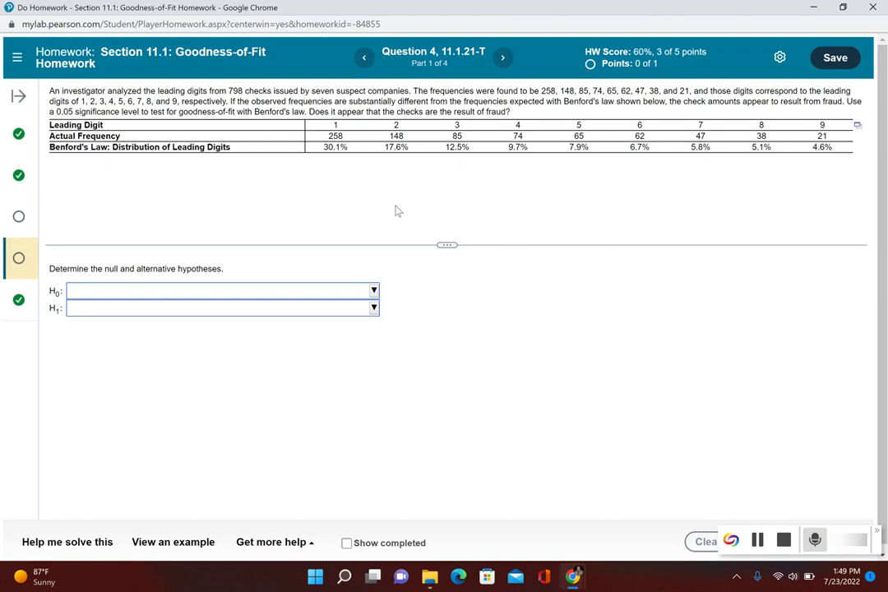
Answer H0 as conforming to Benford's law and H1 as at least one nonconforming digit, then check it
click(375, 292)
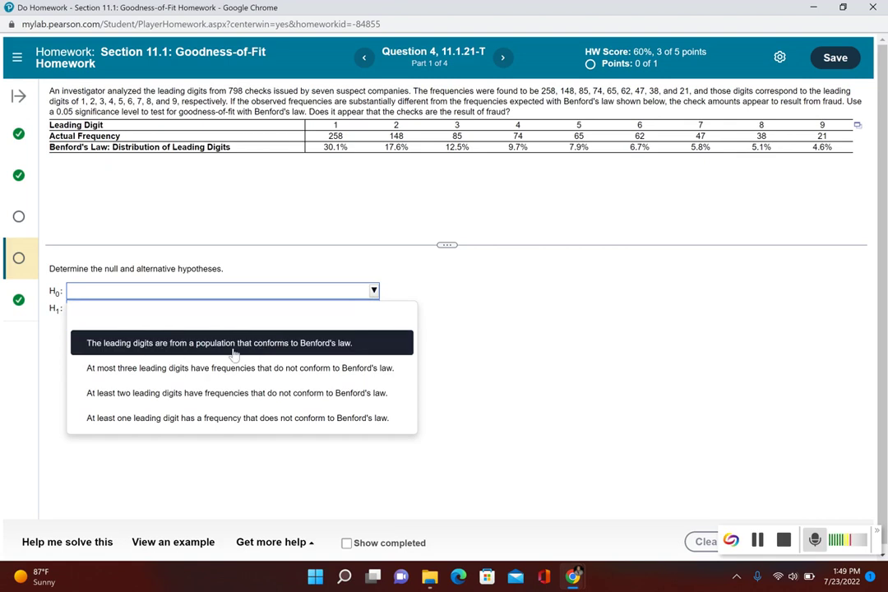
click(301, 350)
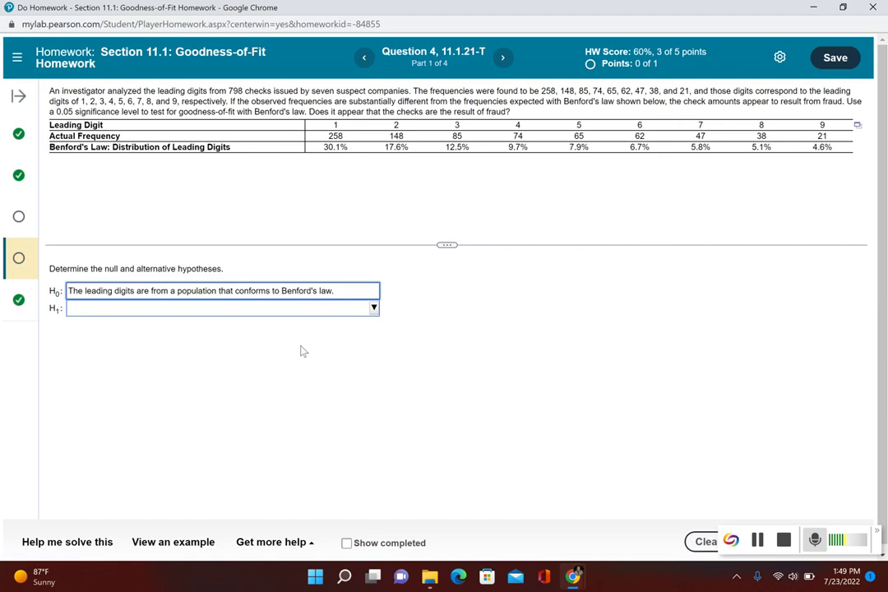
click(374, 309)
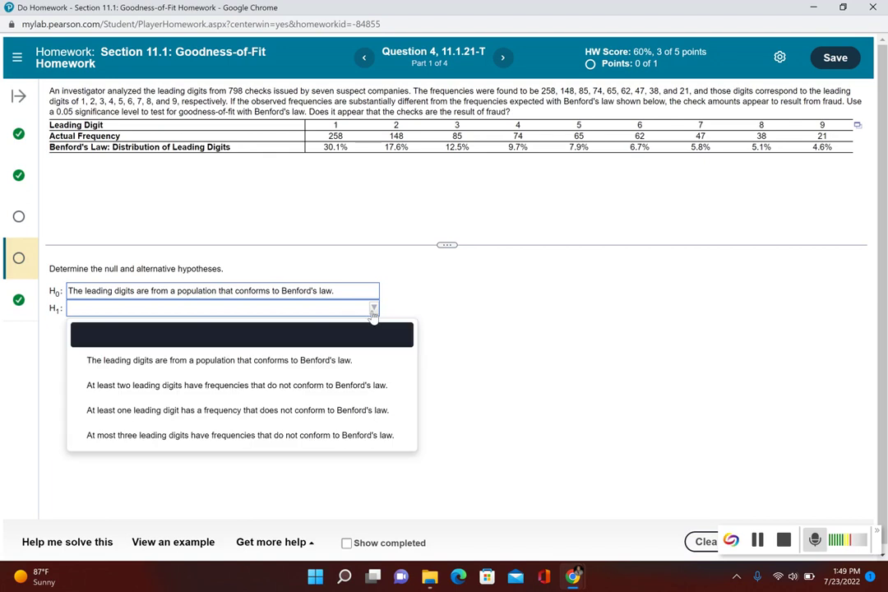
click(185, 415)
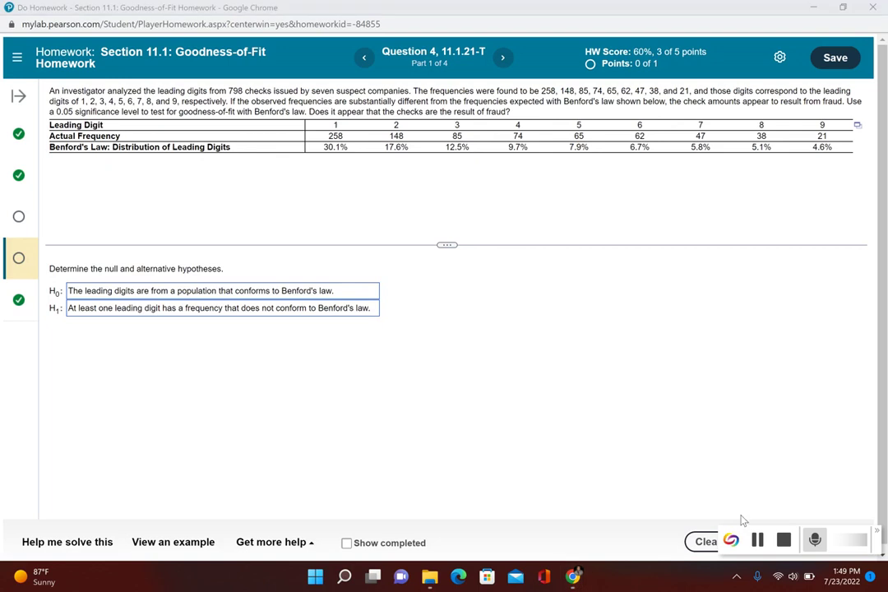
drag(743, 532, 709, 486)
click(803, 539)
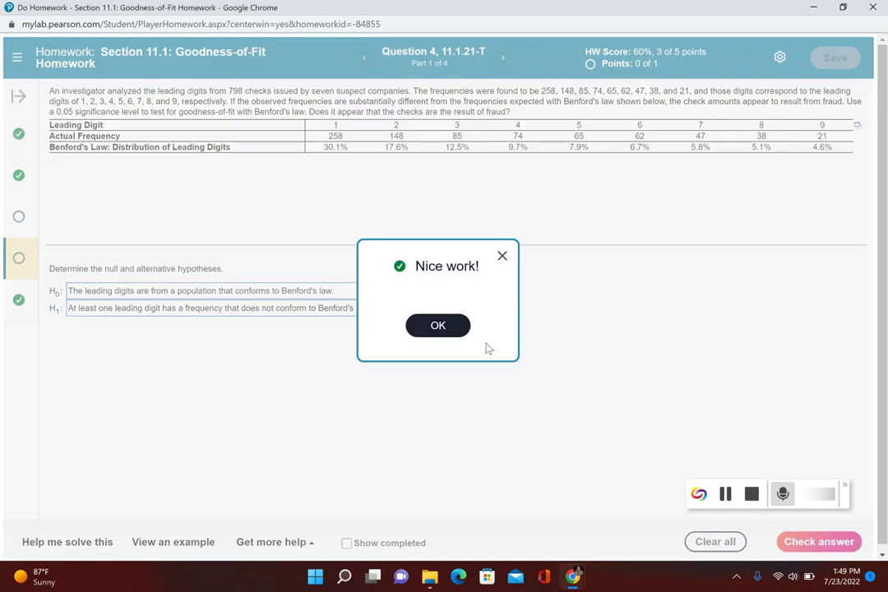
click(451, 331)
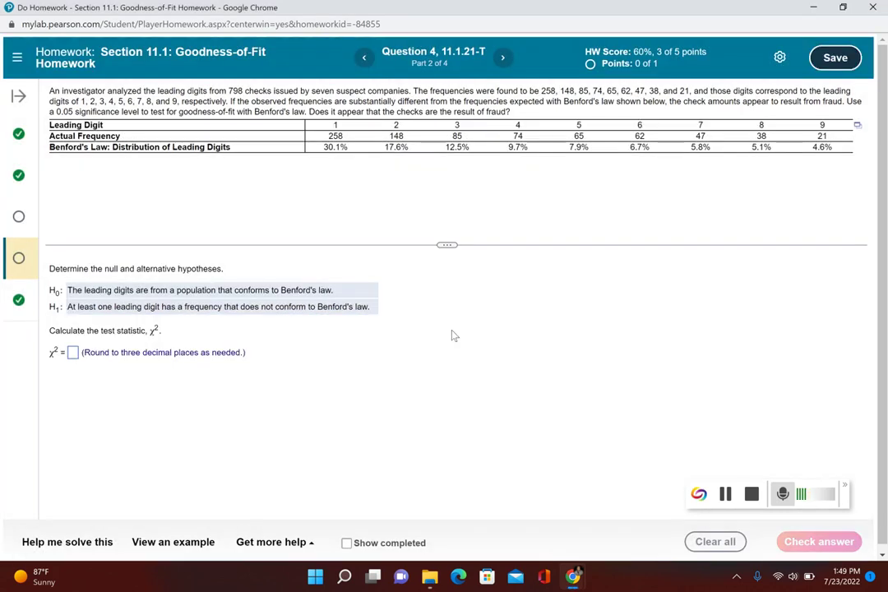
Load the leading-digit data table into StatCrunch and tile it beside the homework window
click(858, 131)
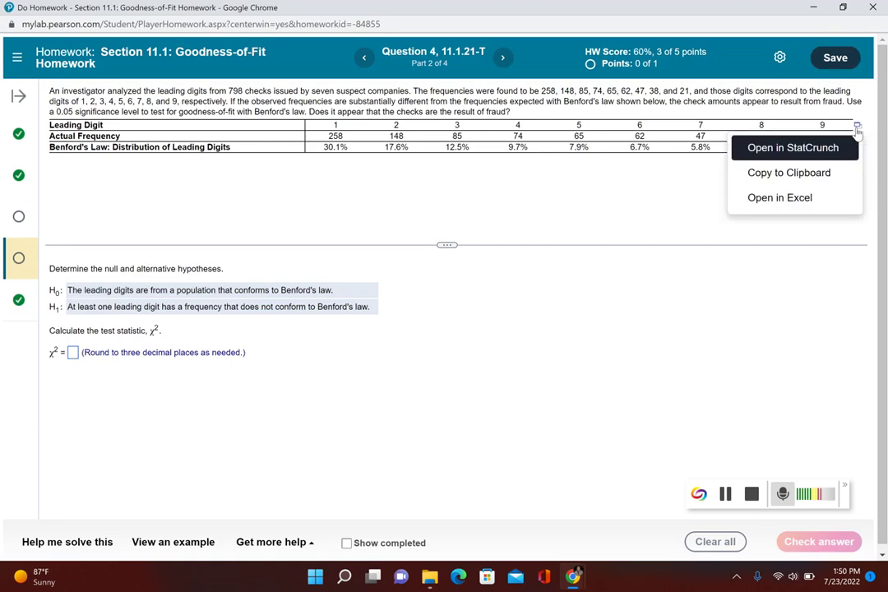
click(805, 148)
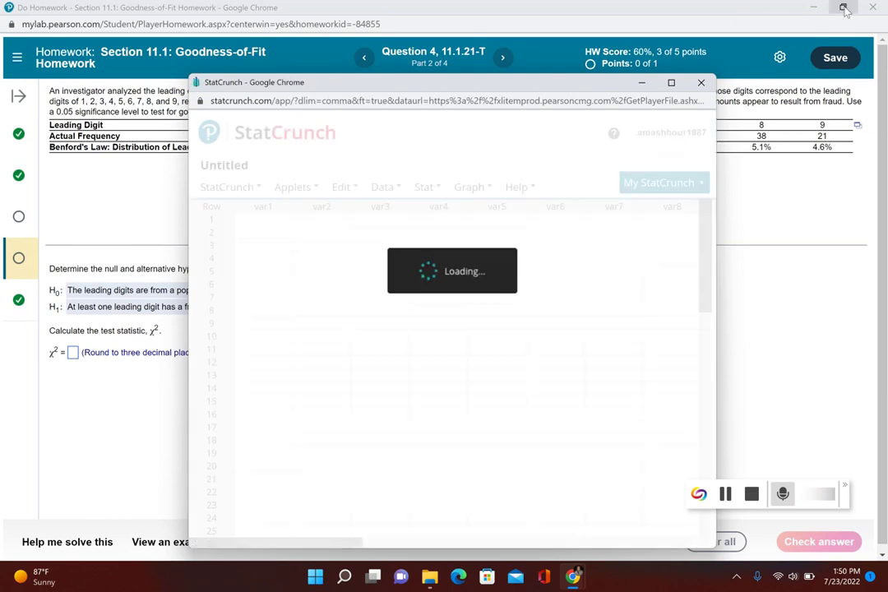
mouse_move(844, 8)
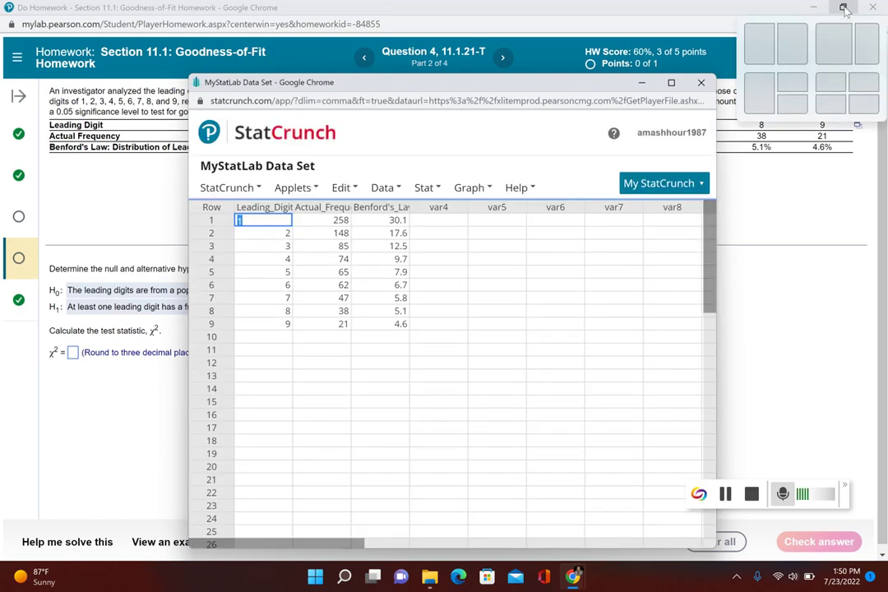
click(759, 43)
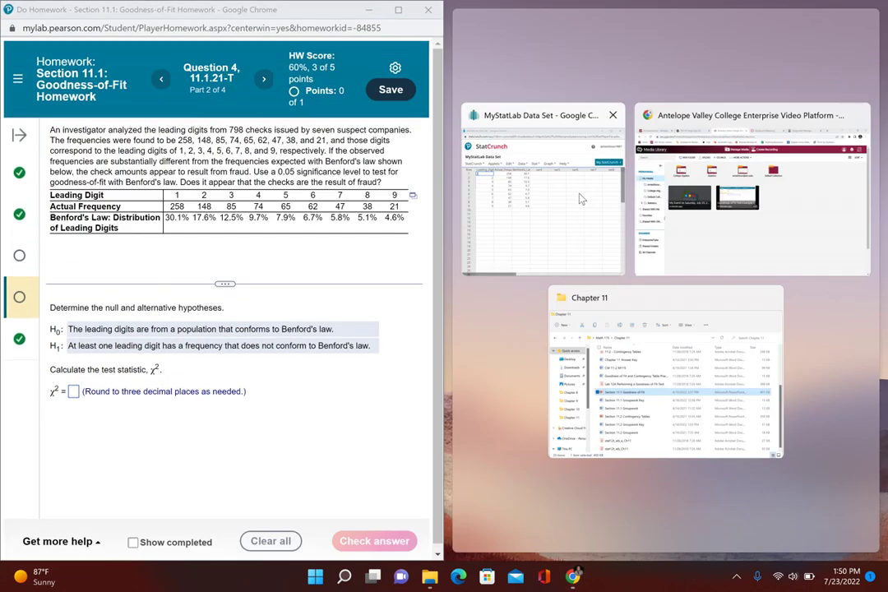
click(581, 198)
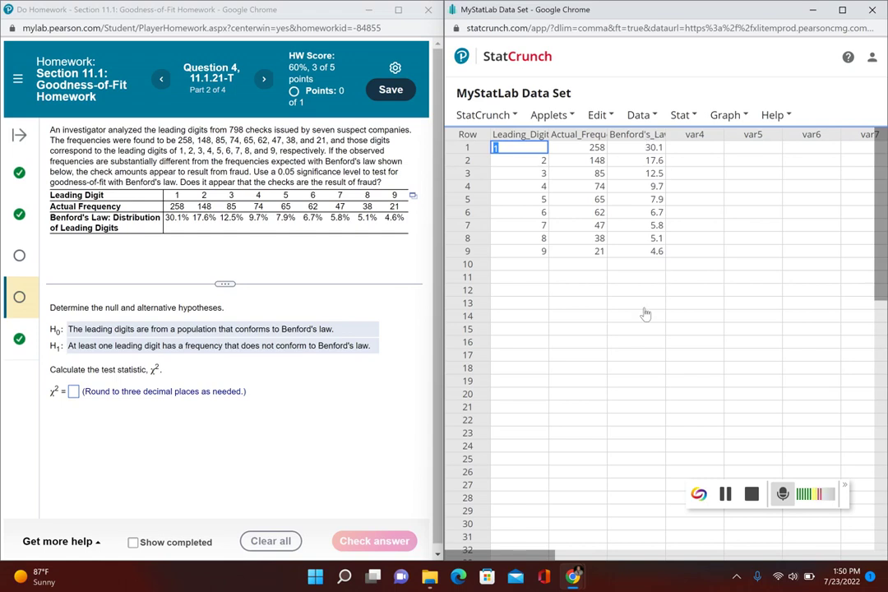
Run a chi-square goodness-of-fit test with Actual_Frequency observed and Benford's_Law expected
click(678, 116)
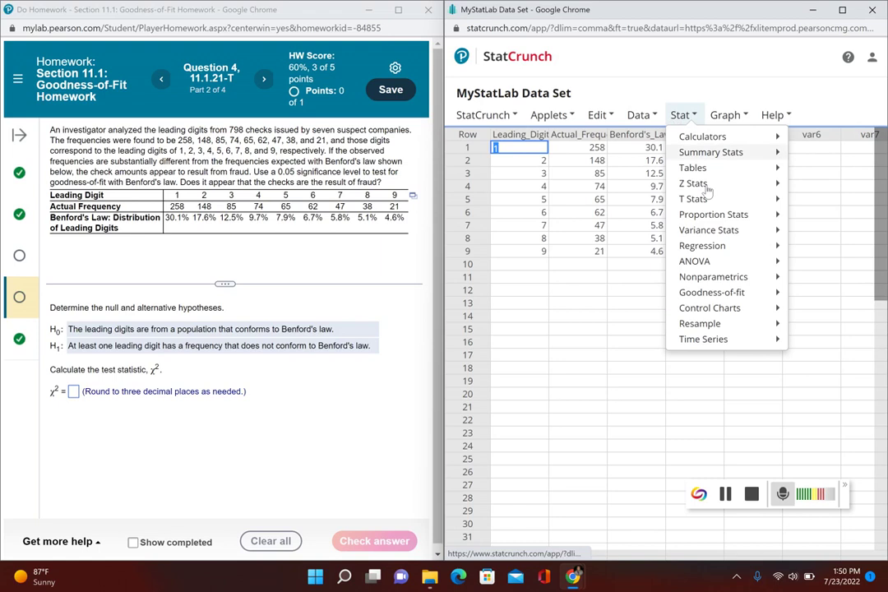
mouse_move(699, 292)
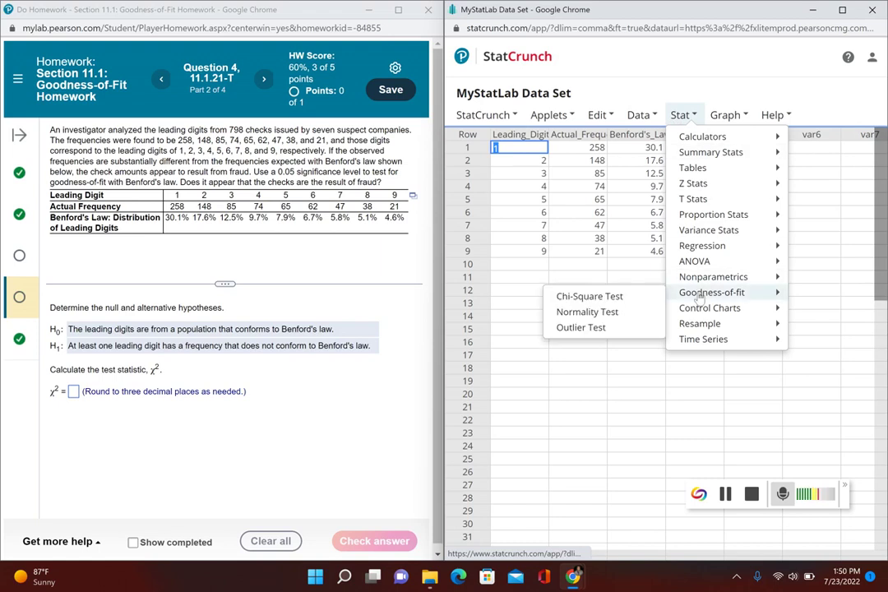
click(624, 297)
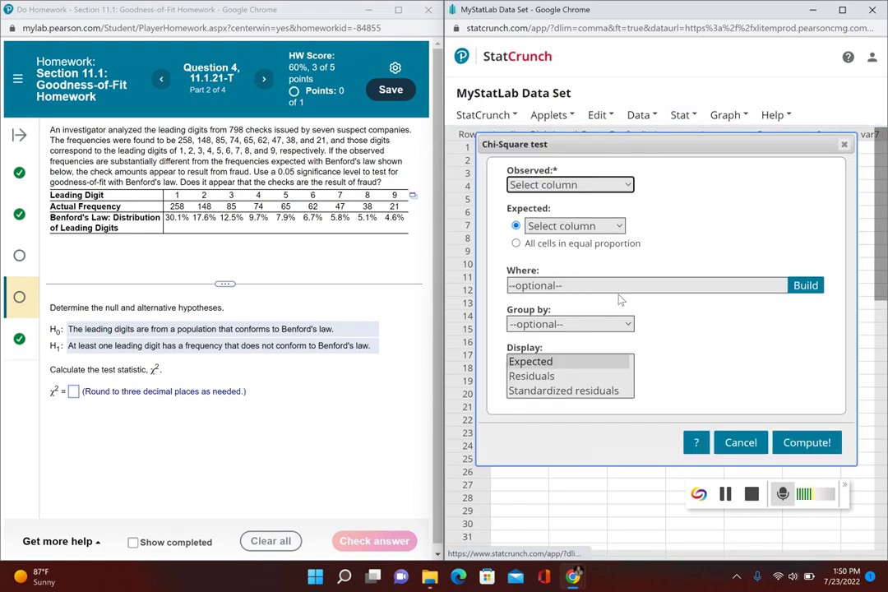
click(609, 185)
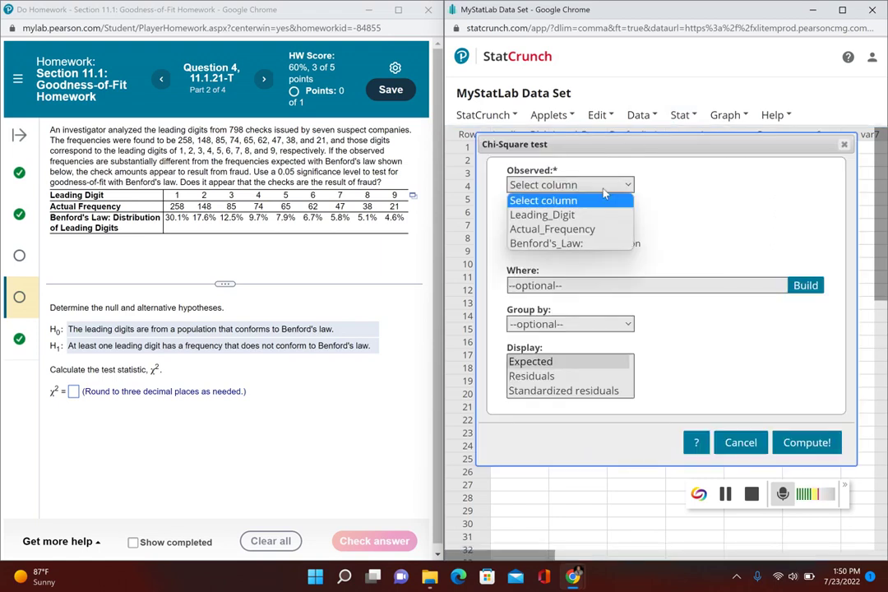
click(561, 230)
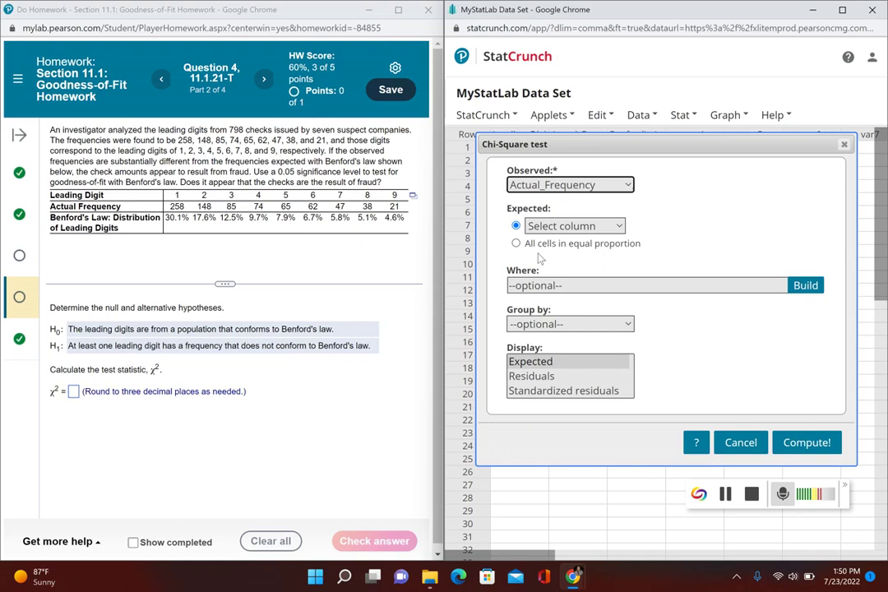
click(598, 227)
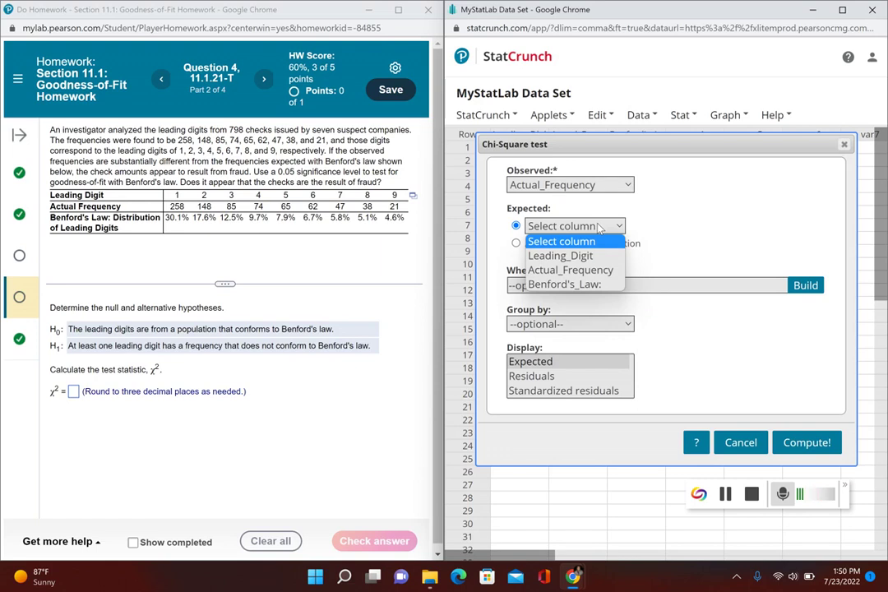
click(568, 285)
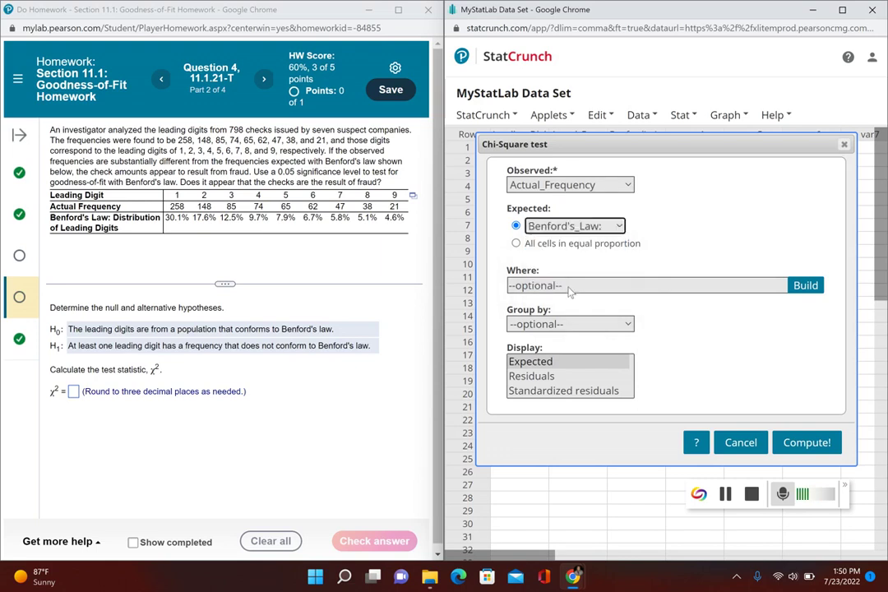
click(802, 442)
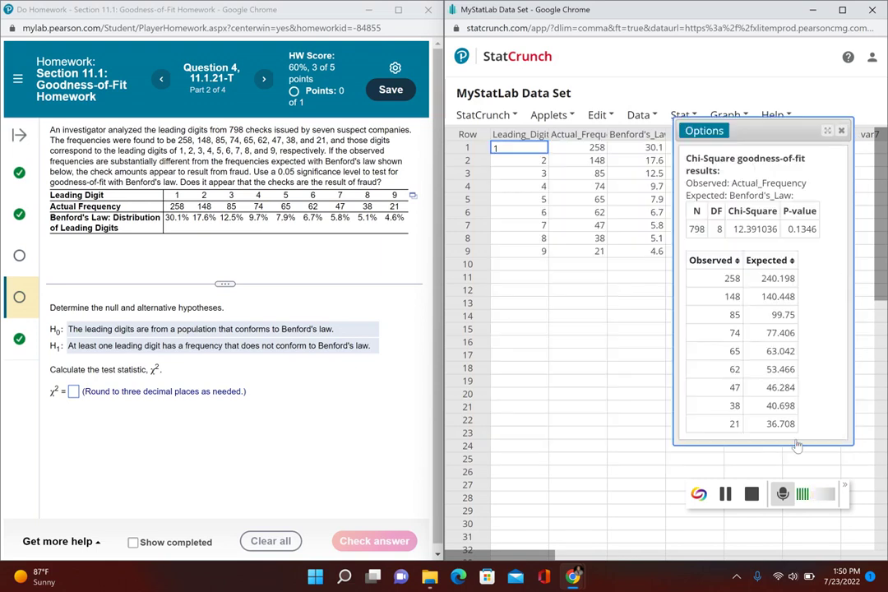
Enter the chi-square test statistic 12.391 from the StatCrunch output
double_click(741, 236)
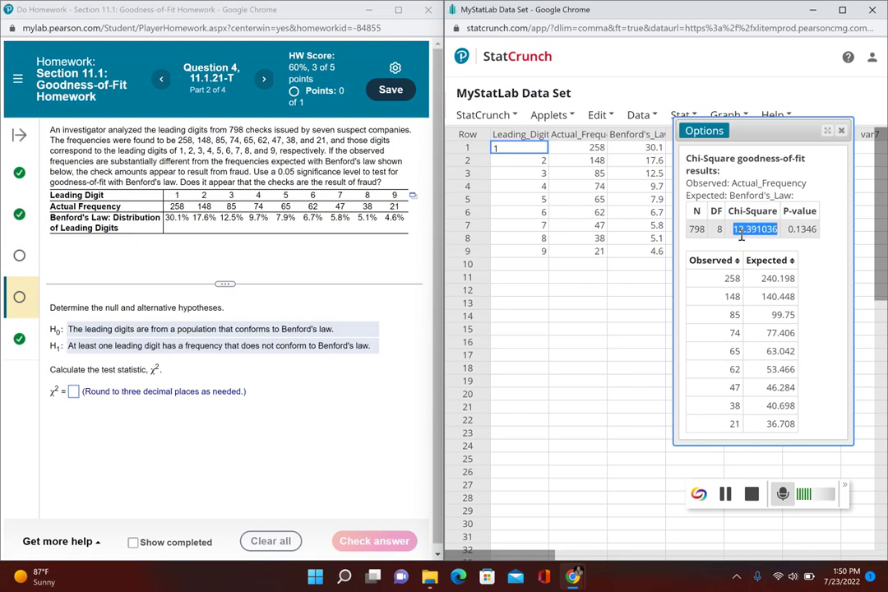
click(75, 395)
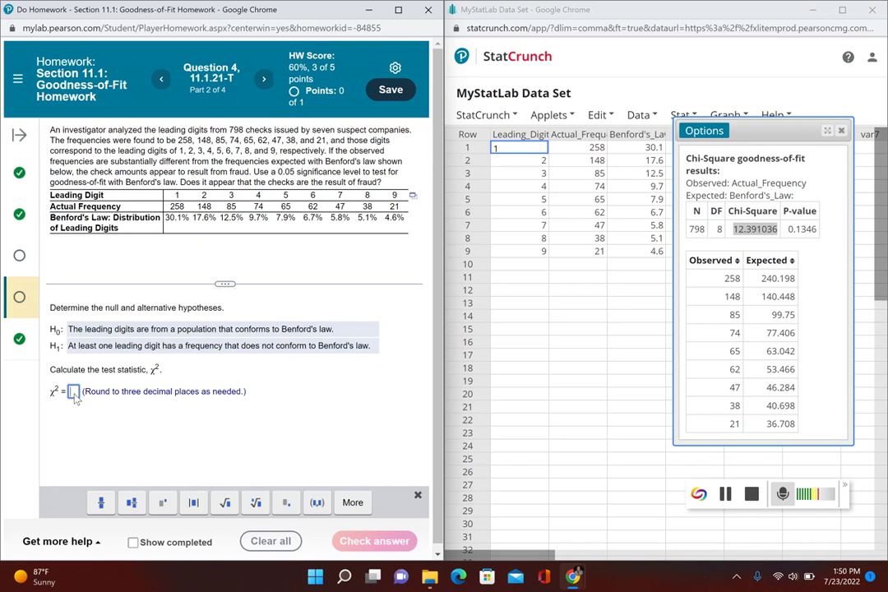
text(12.3)
key(BackSpace)
key(BackSpace)
key(BackSpace)
key(BackSpace)
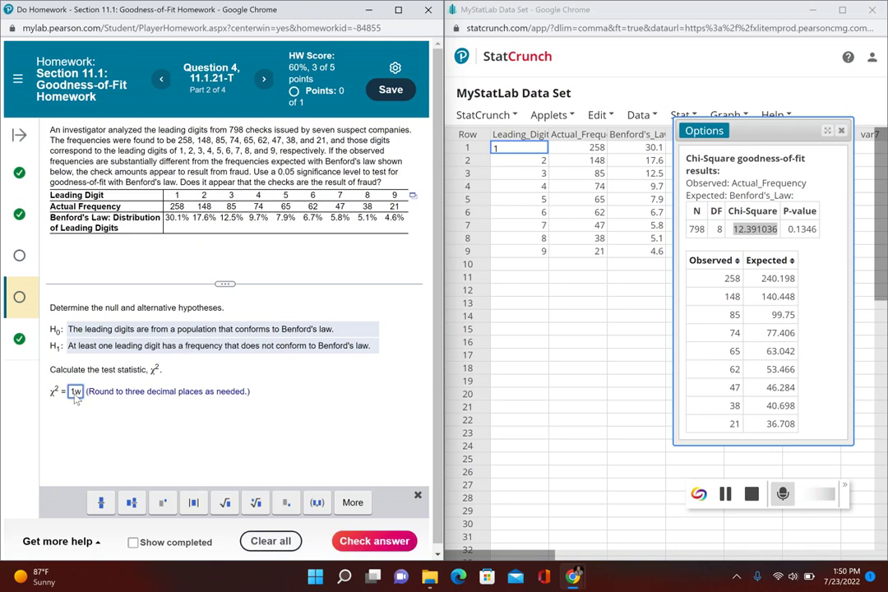
text(12.391)
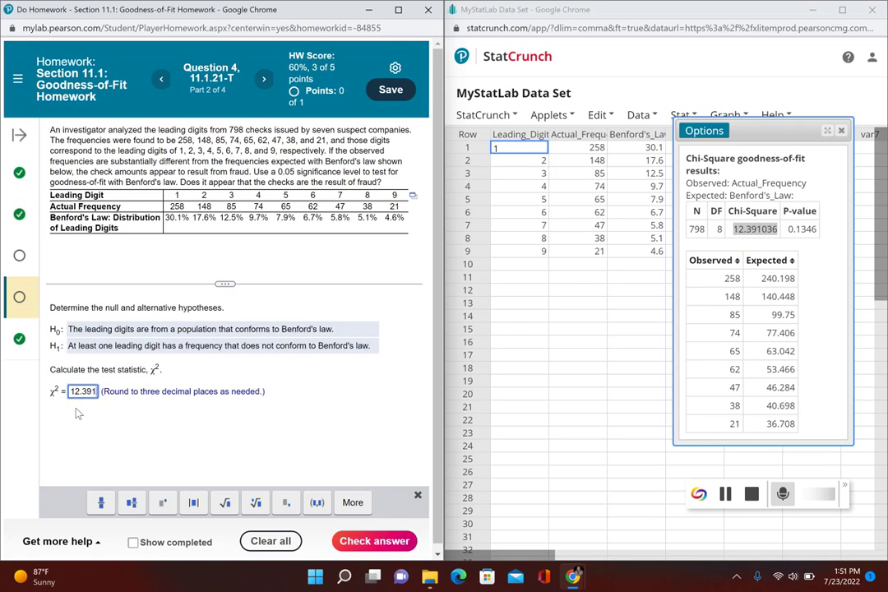
key(Return)
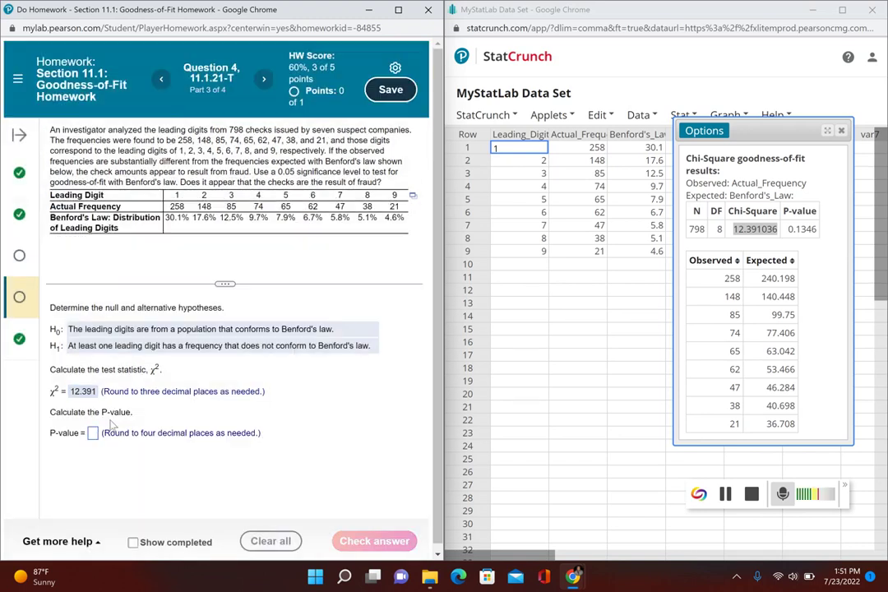
Enter the P-value 0.1346 and confirm the correct answer
click(94, 435)
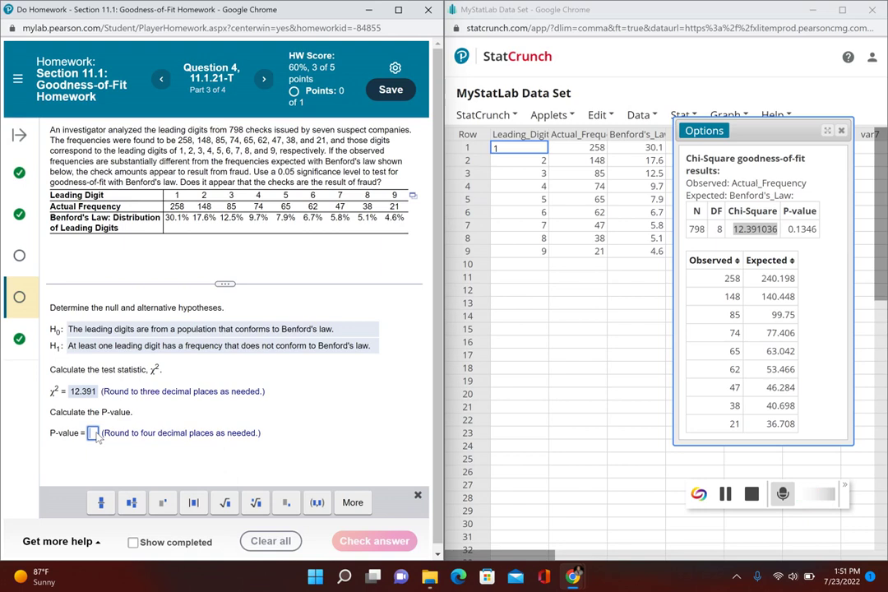
text(0.1)
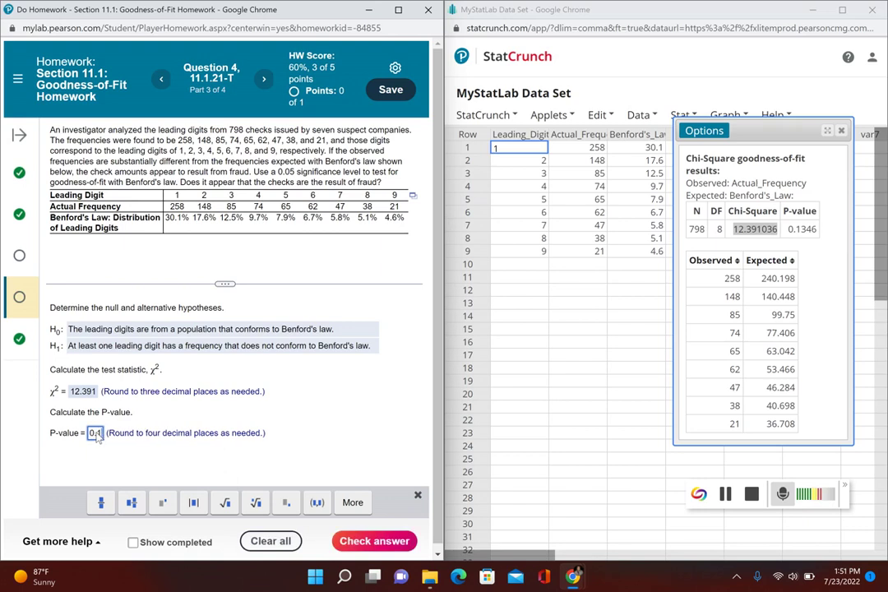
text(346)
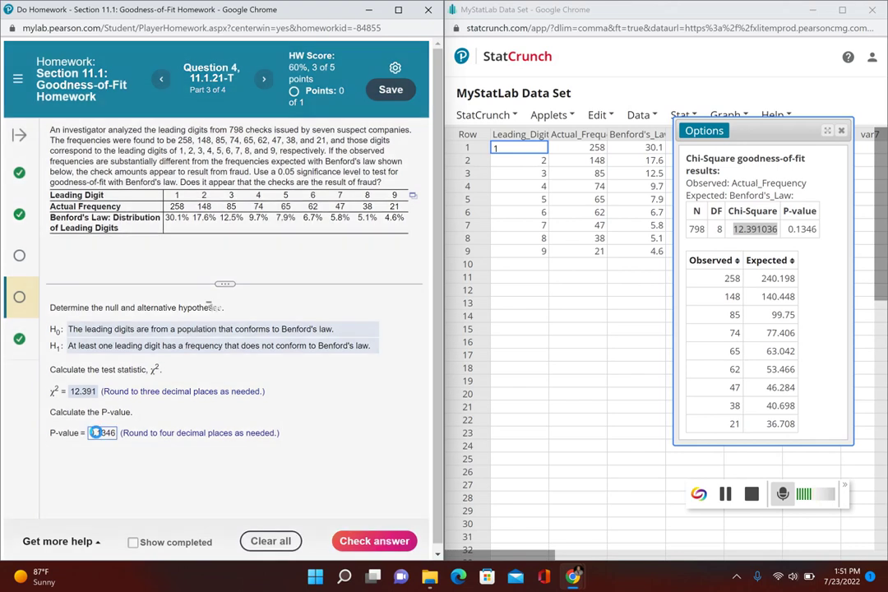
key(Return)
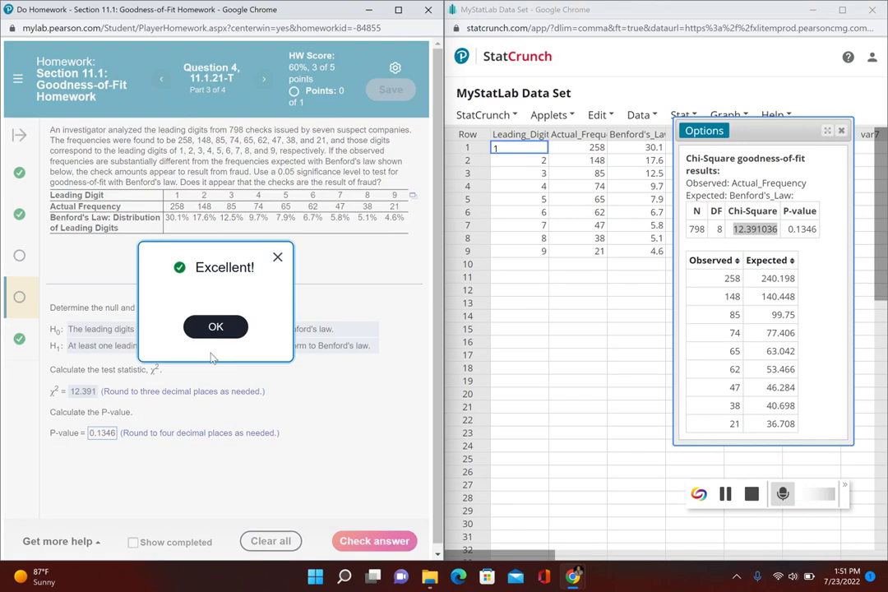
click(221, 336)
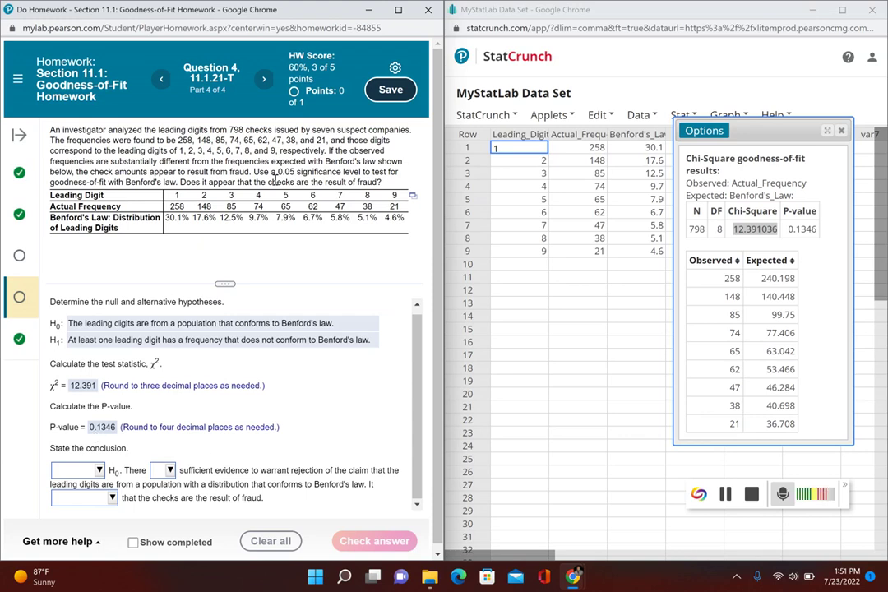
At the 0.05 level, choose Do not reject, is not, and does not appear in the conclusion
drag(259, 173, 333, 171)
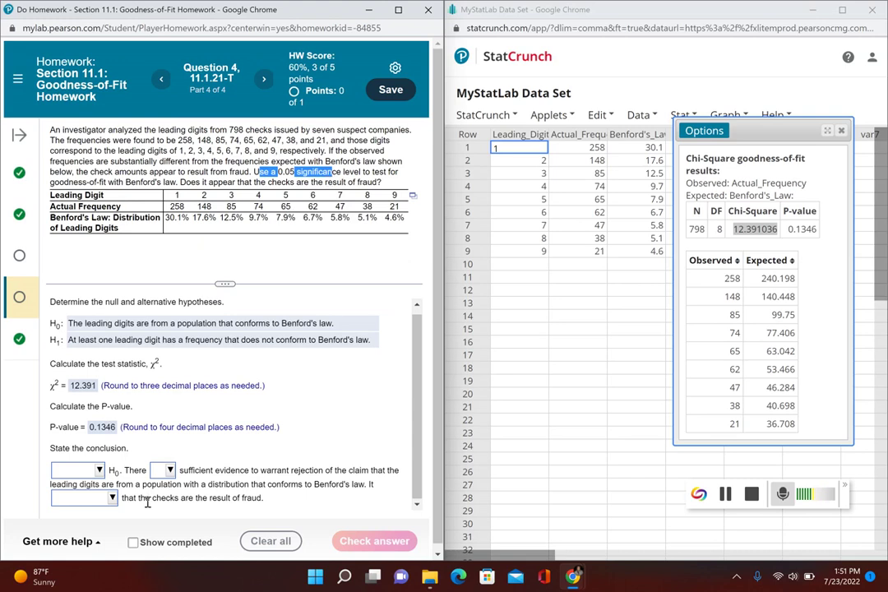
click(83, 469)
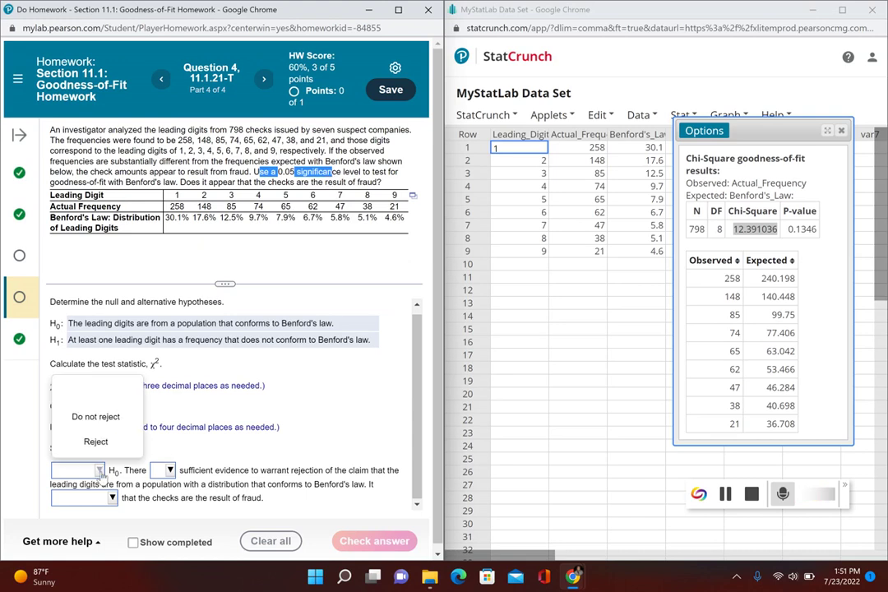
click(95, 417)
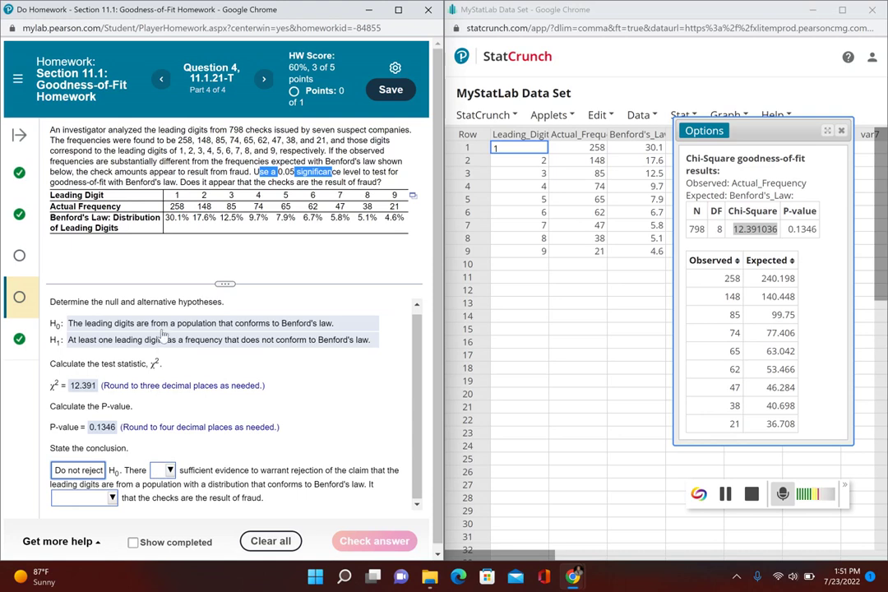
click(161, 470)
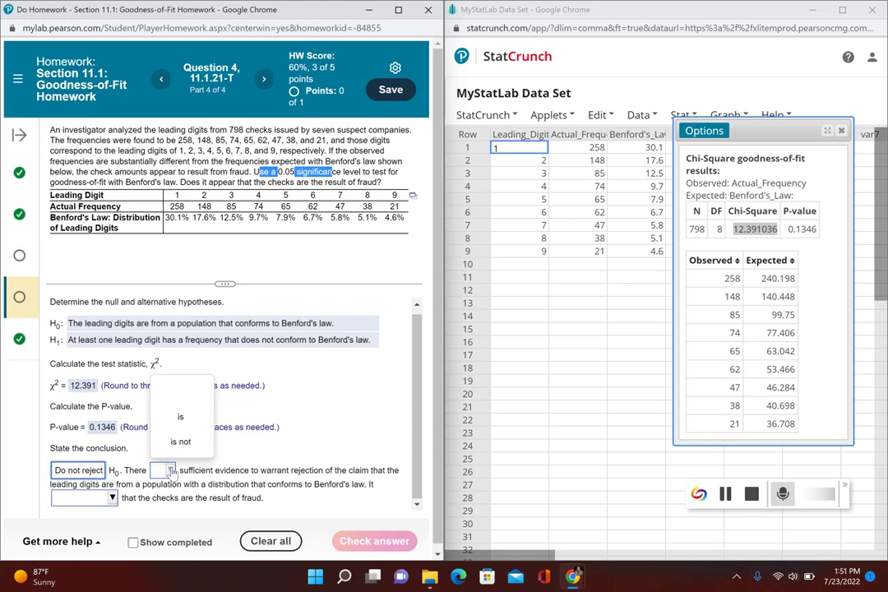
click(182, 442)
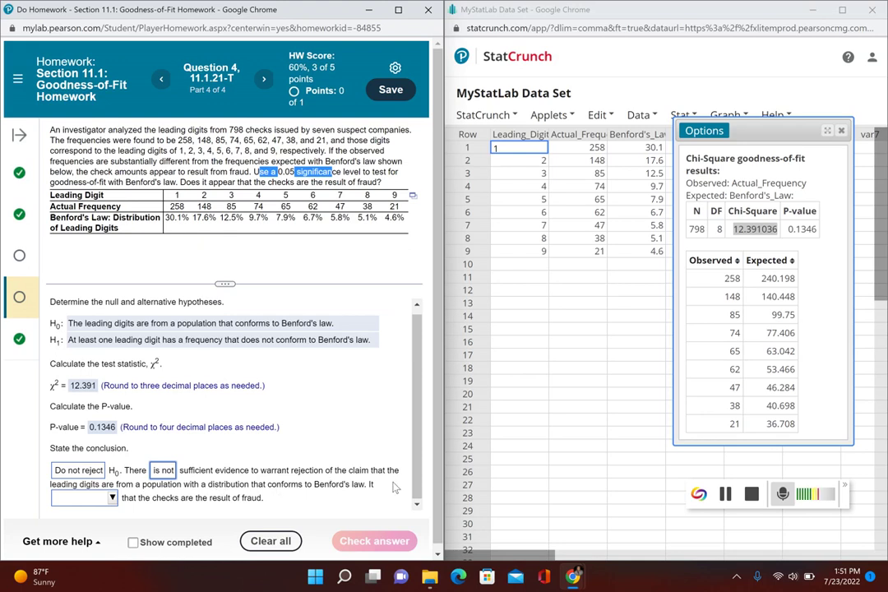
click(111, 497)
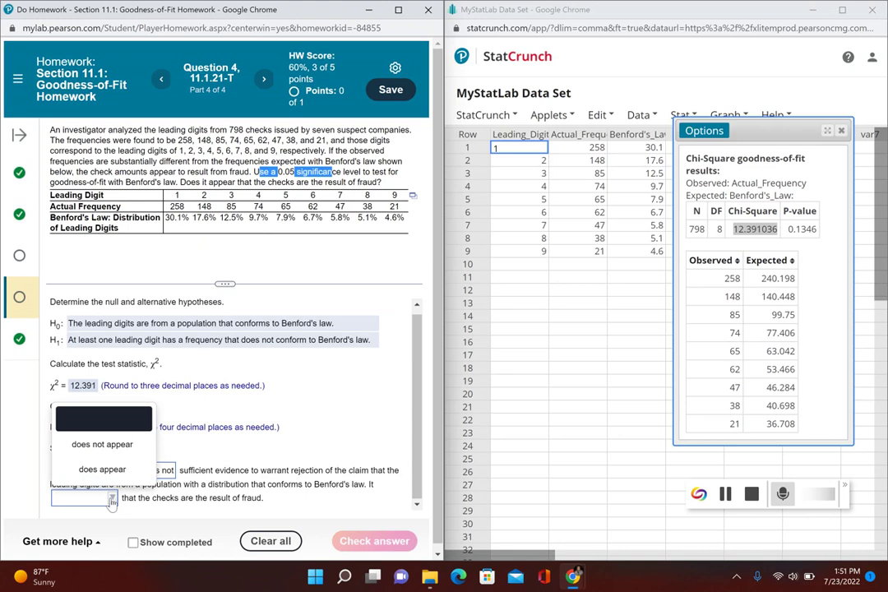
click(129, 444)
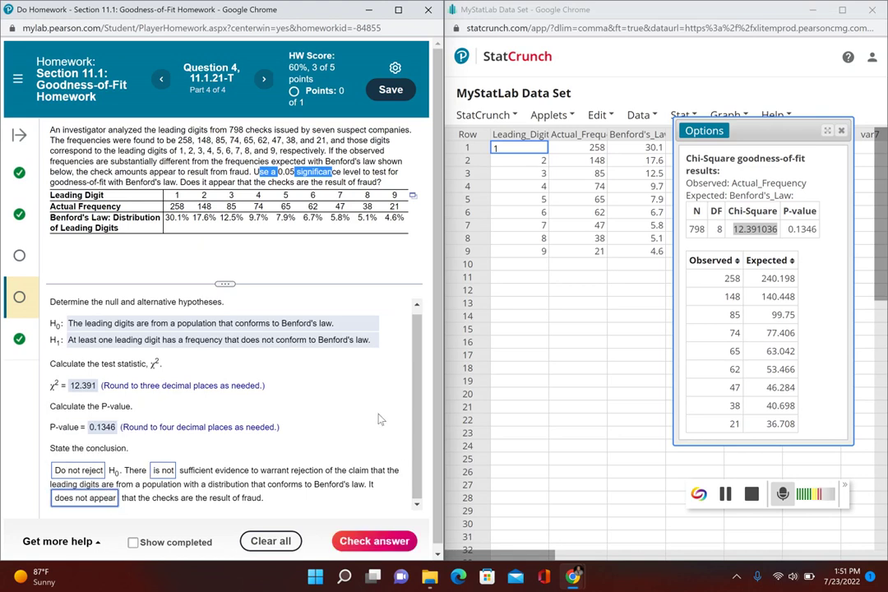